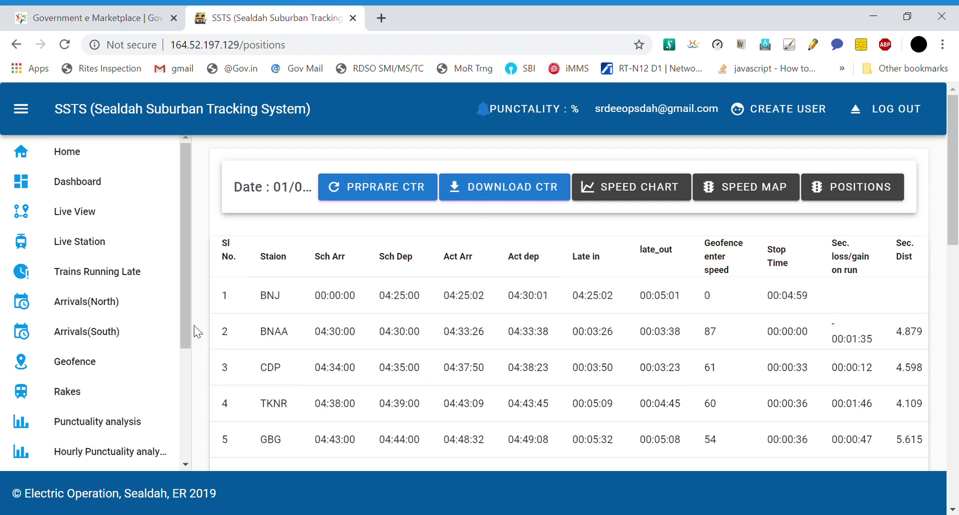
- Open the Punctuality analysis Trains Report for 2020-03-01 with its lateness breakdown
click(134, 425)
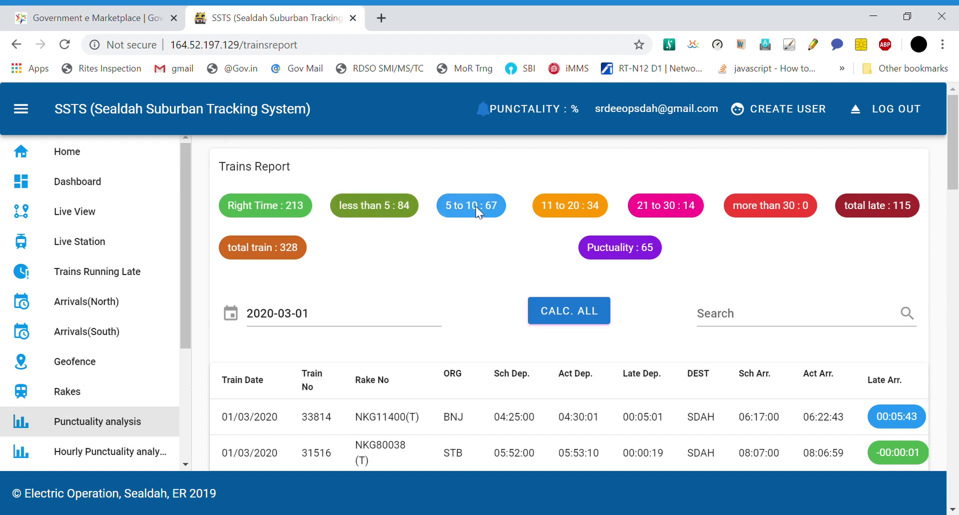
- Scroll through the 2020-03-01 Trains Report list to locate train 31516
scroll(496, 222, down, 5)
scroll(497, 210, up, 5)
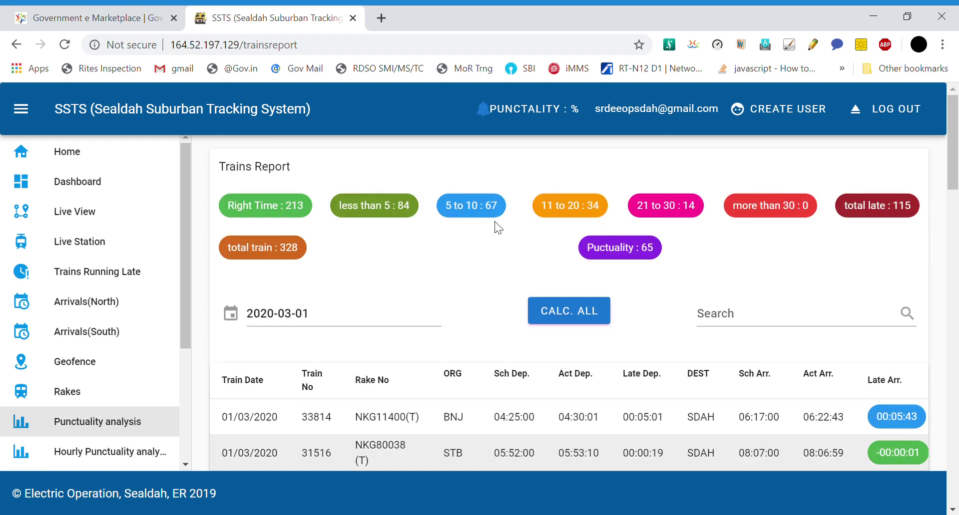
scroll(497, 227, down, 2)
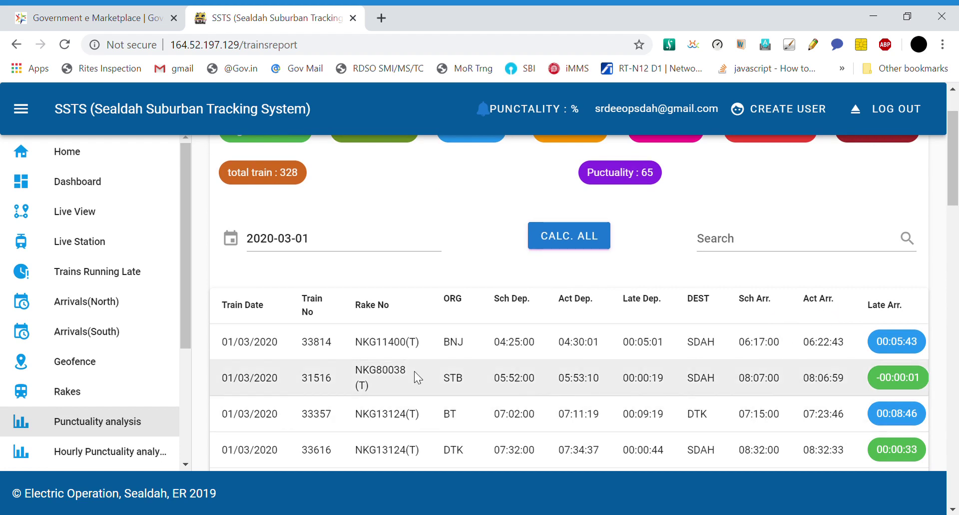
scroll(414, 375, down, 2)
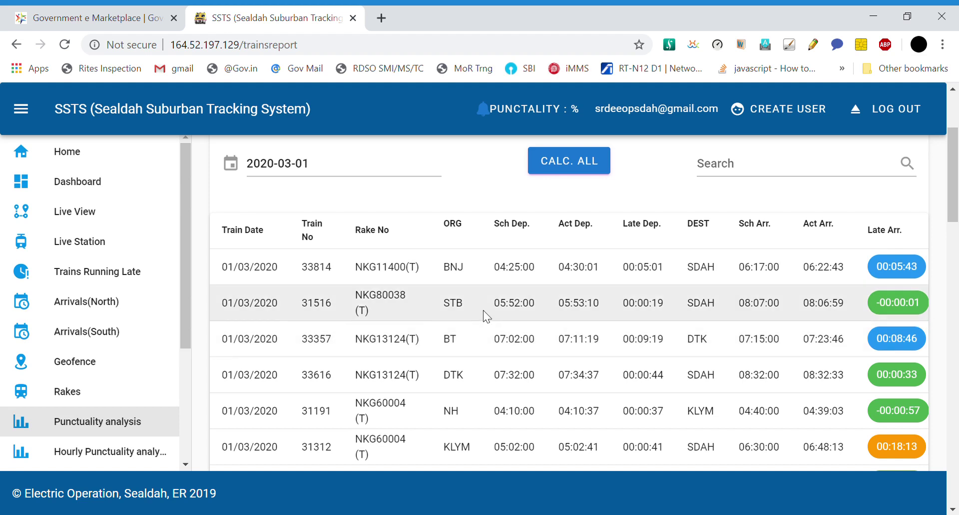
- Open train 31516's station-wise timing table and collapse the sidebar so the speed columns show
click(484, 304)
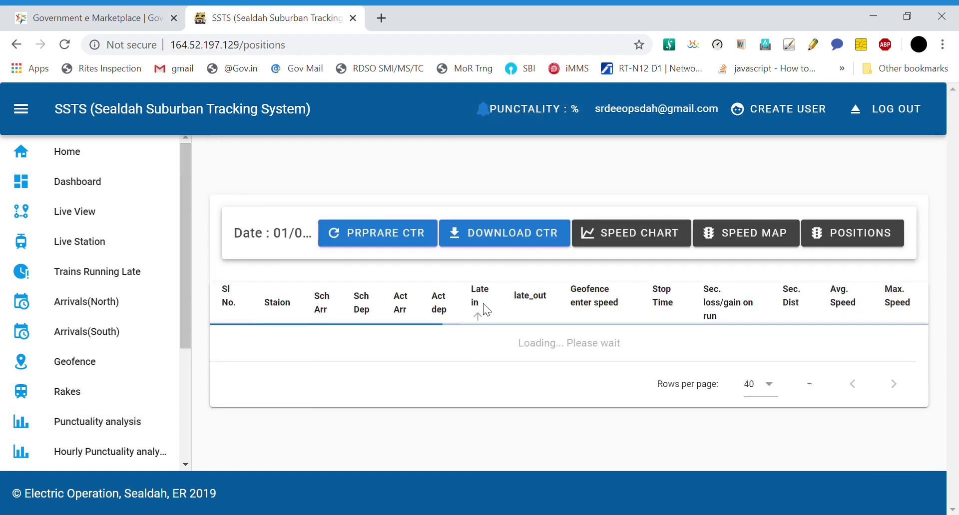
scroll(483, 304, down, 2)
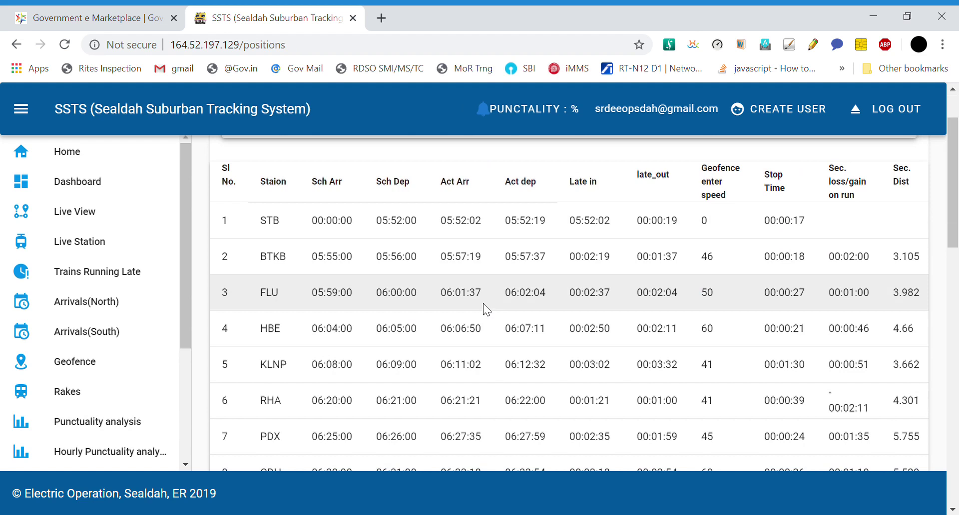
click(22, 112)
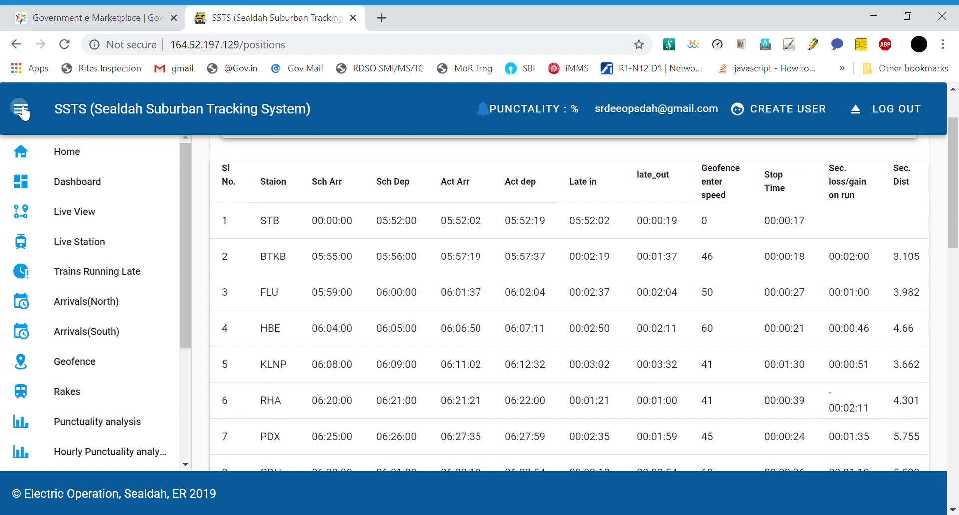
scroll(440, 260, up, 1)
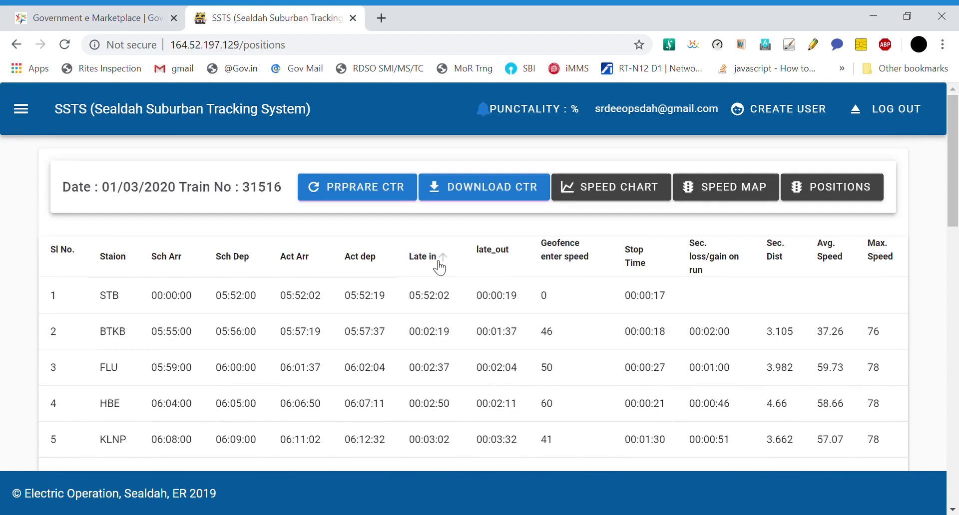
scroll(438, 262, down, 1)
scroll(438, 265, up, 1)
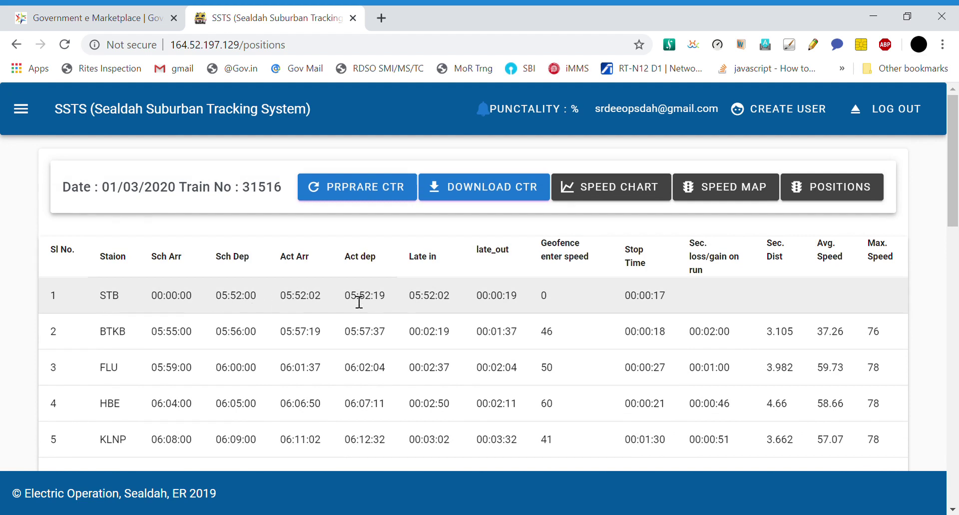
scroll(380, 302, down, 2)
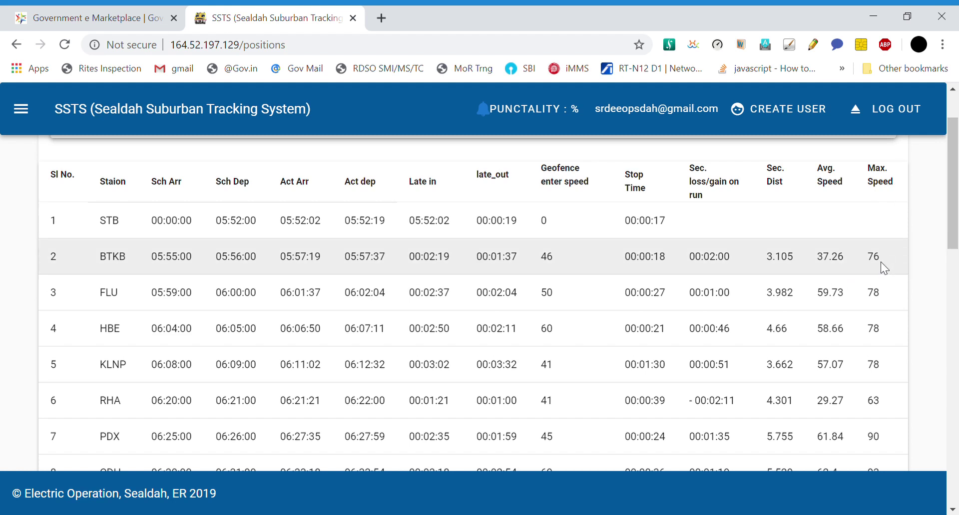
scroll(880, 262, down, 2)
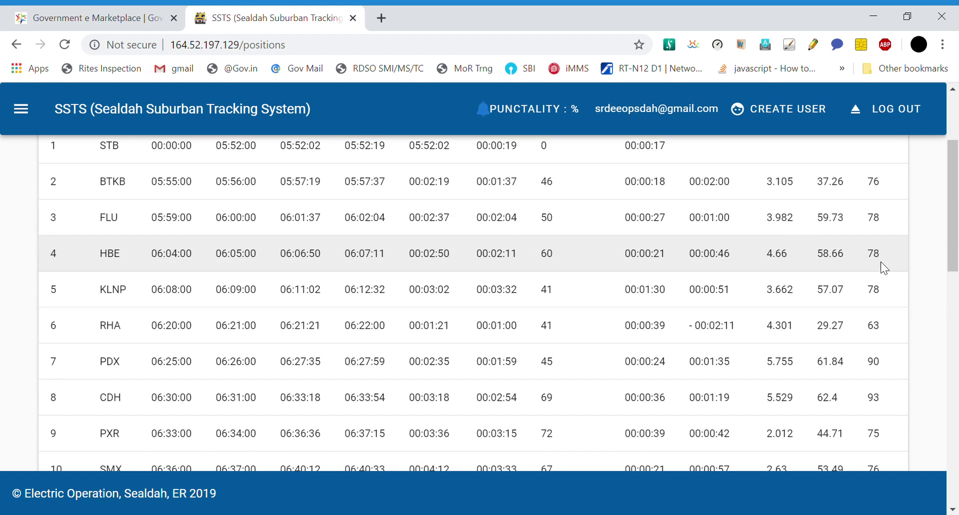
scroll(881, 262, down, 2)
scroll(575, 316, down, 2)
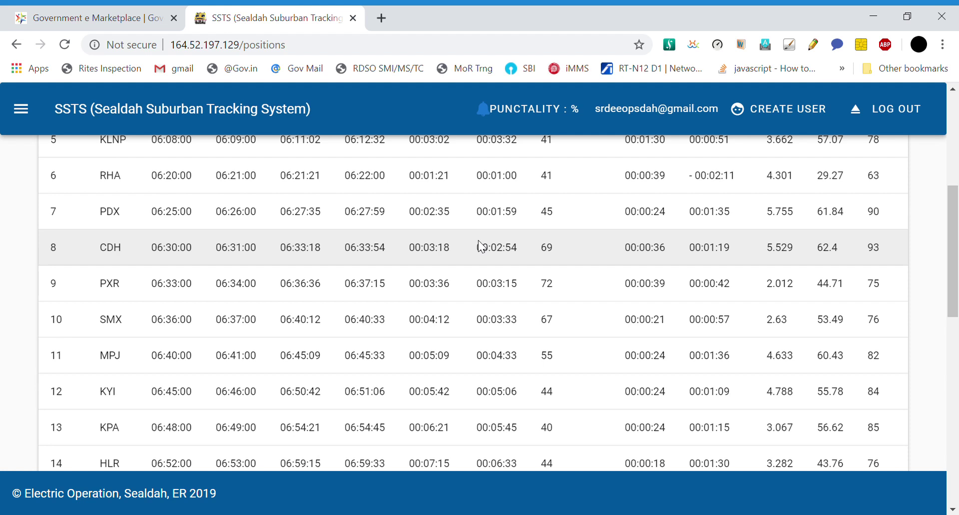
- Review train 31516's station timings, then bring up its speed chart from STB to SDAH
scroll(478, 241, up, 6)
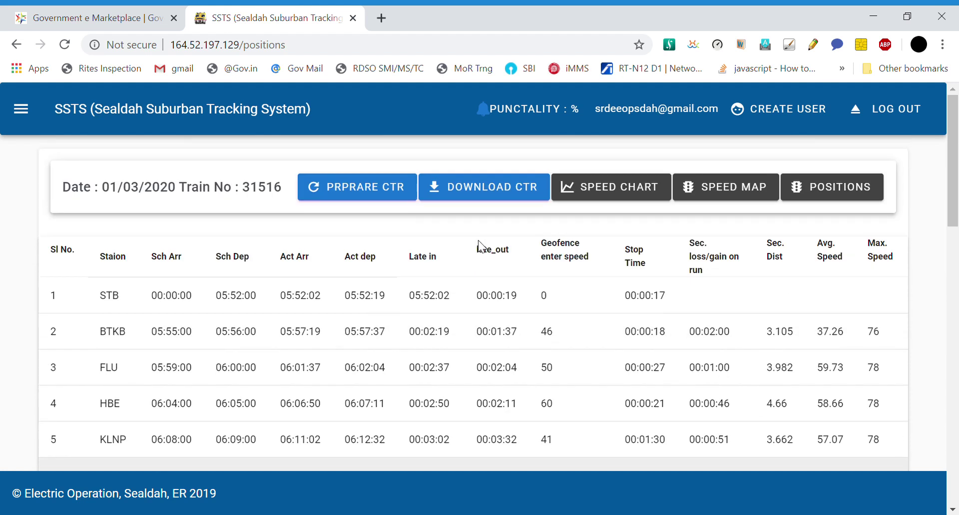
scroll(446, 307, down, 5)
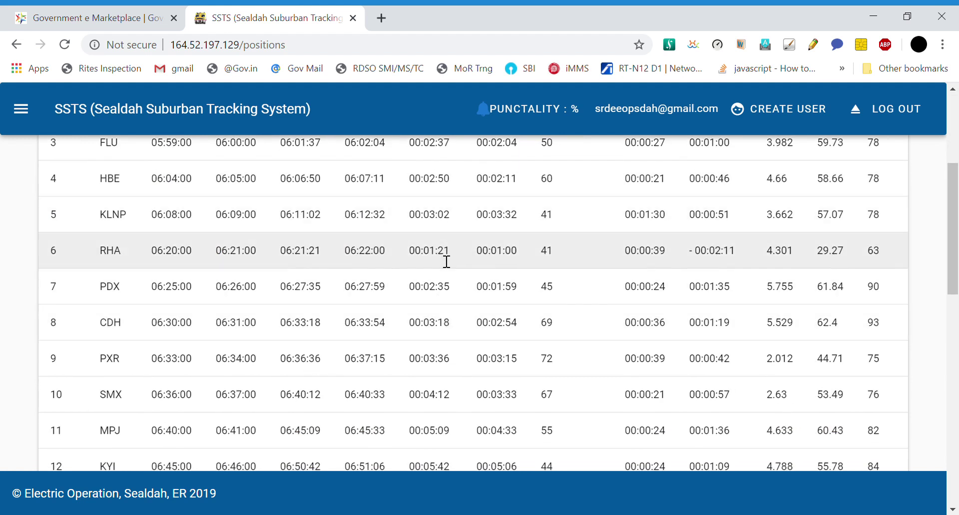
scroll(444, 299, down, 1)
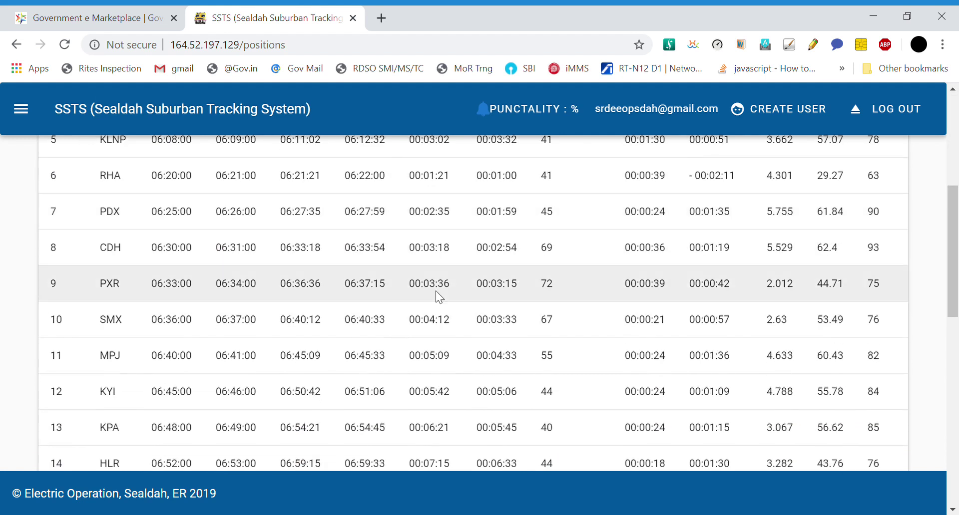
scroll(435, 290, up, 5)
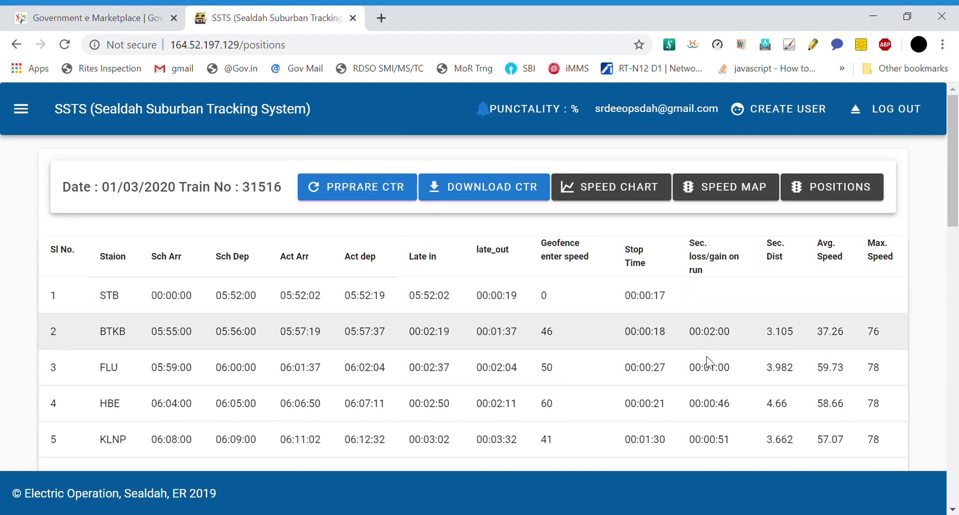
scroll(709, 351, down, 6)
scroll(714, 369, down, 10)
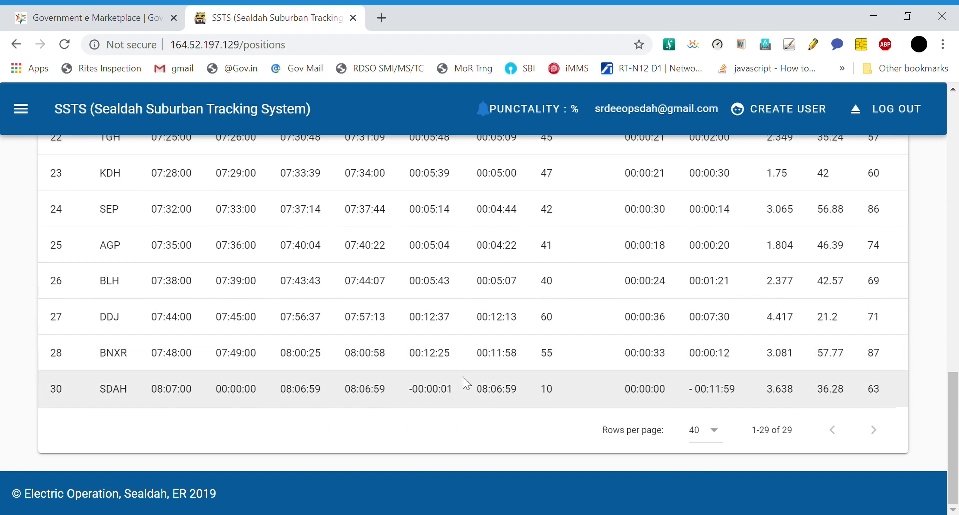
scroll(462, 376, up, 20)
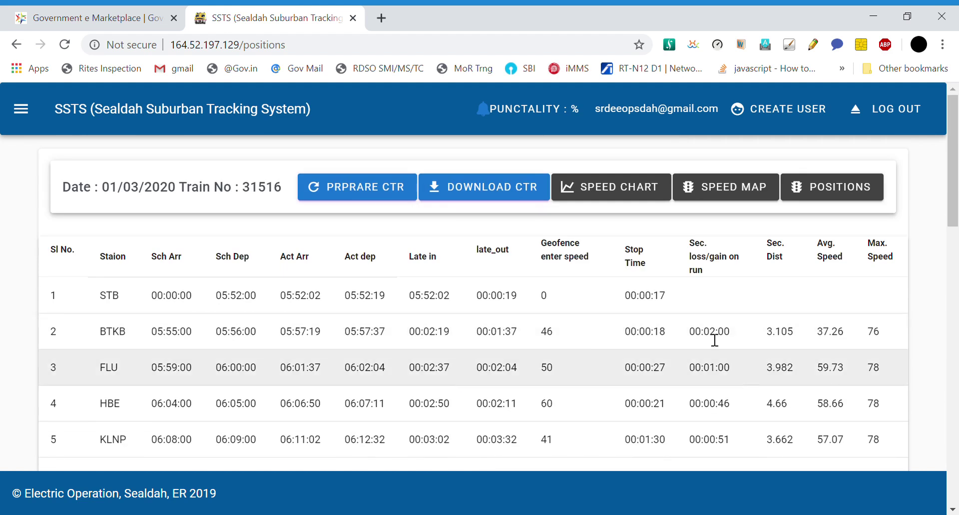
click(621, 196)
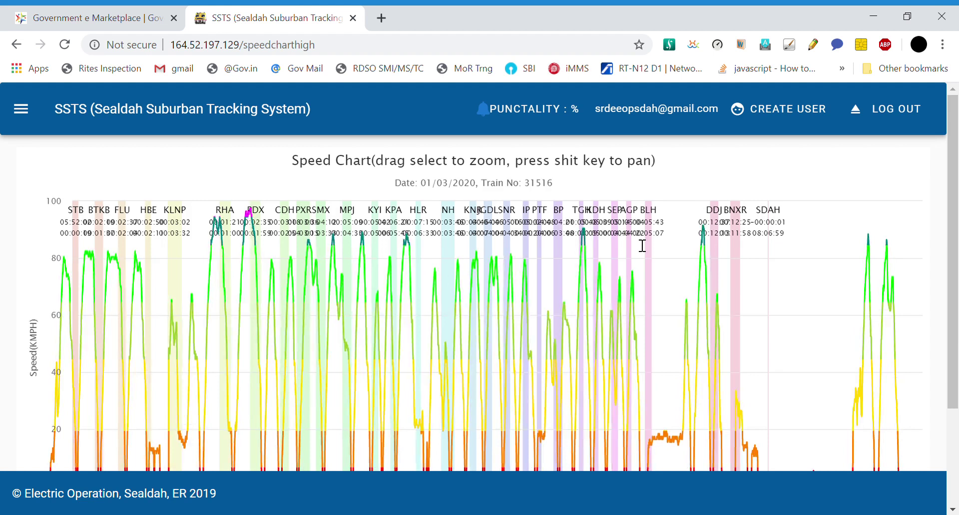
mouse_move(955, 183)
mouse_down()
mouse_move(954, 275)
mouse_move(954, 244)
mouse_up()
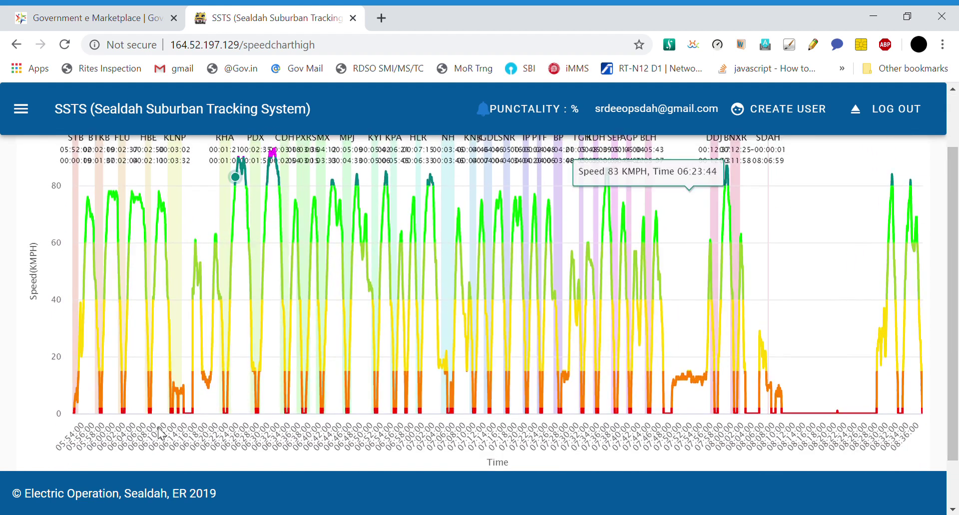
mouse_move(123, 413)
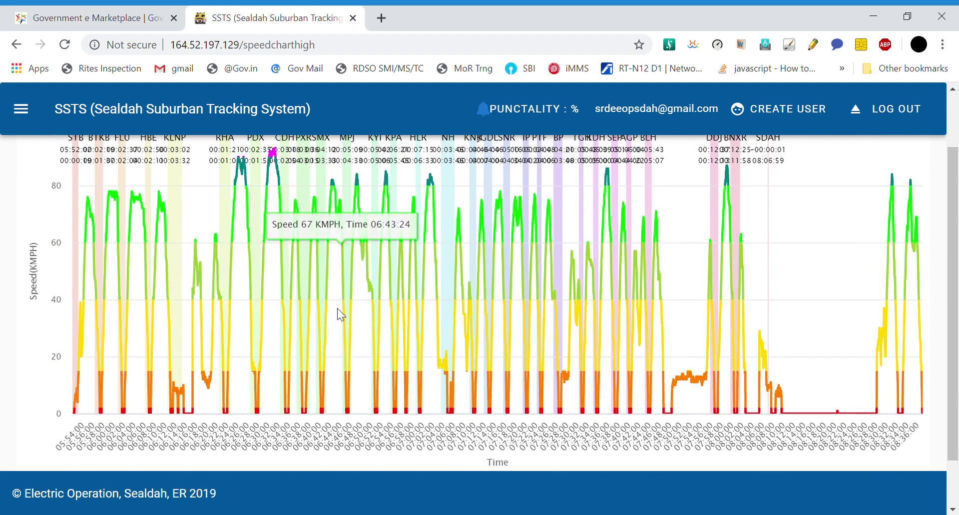
scroll(309, 299, up, 2)
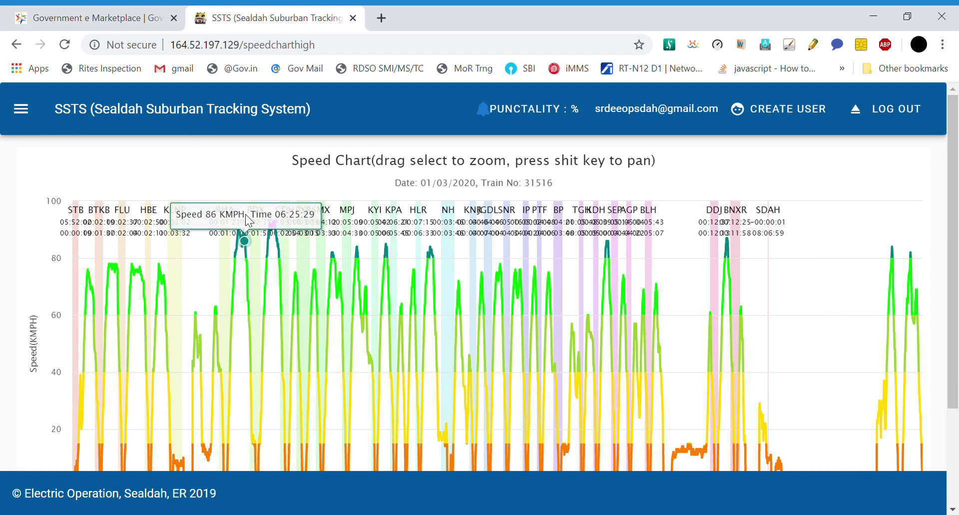
- Zoom the speed chart into the PDX–CDH section, showing the 92 KMPH peak near 06:30:50
drag(245, 214, 305, 260)
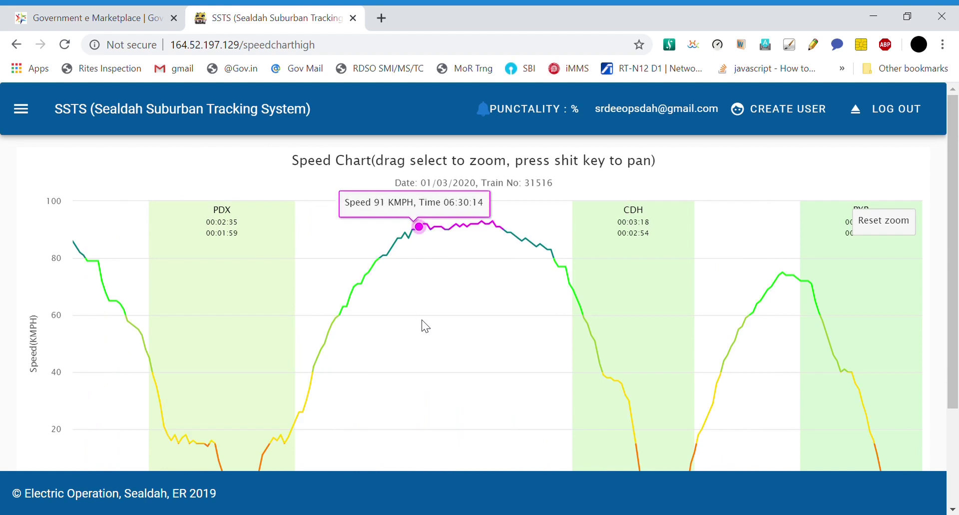
scroll(424, 327, down, 3)
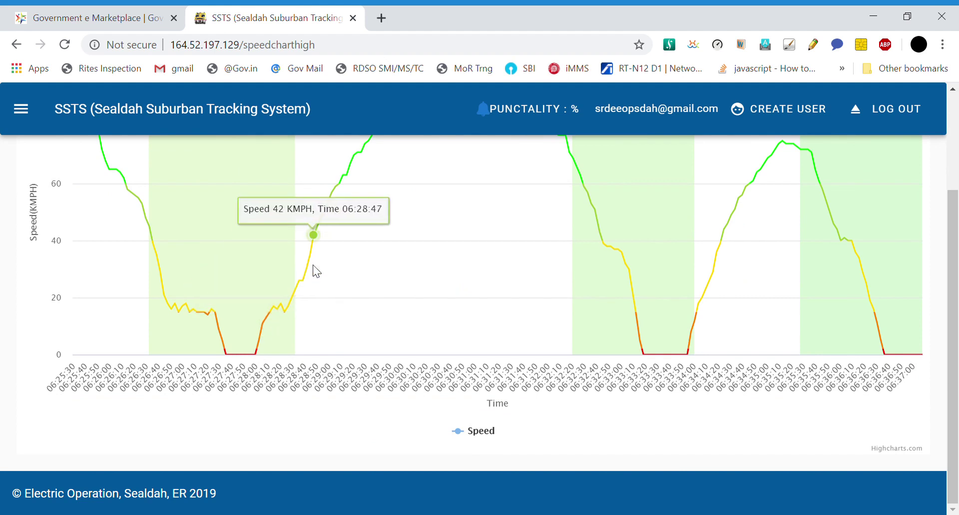
scroll(377, 270, up, 2)
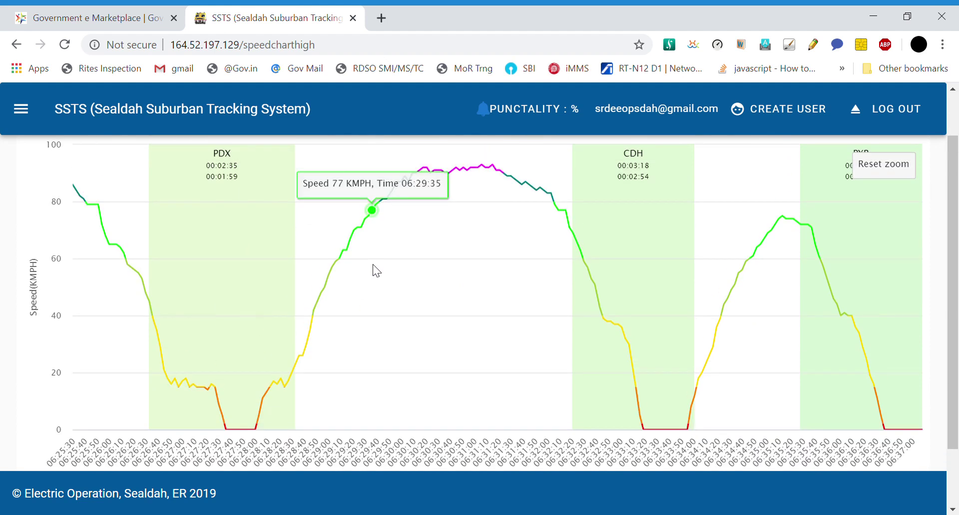
scroll(376, 270, up, 1)
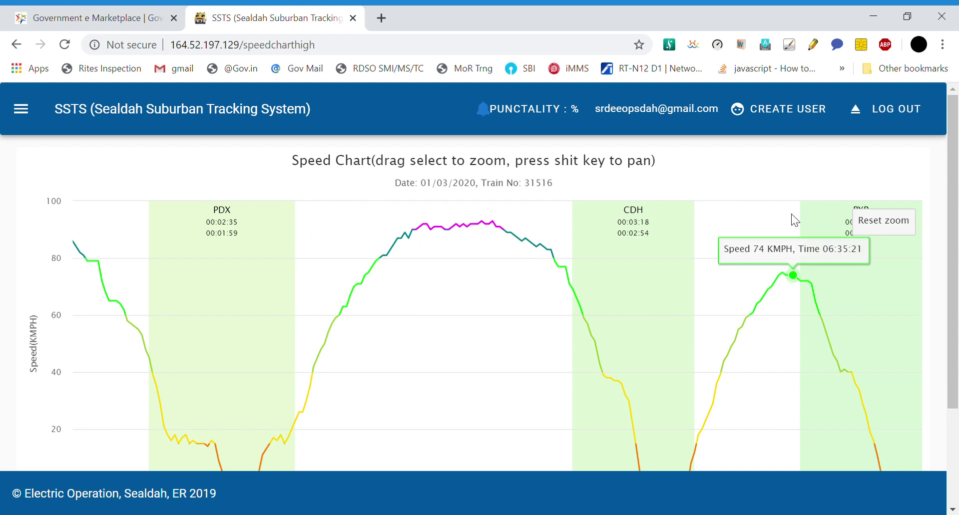
- Reset the chart zoom to show train 31516's entire STB-to-SDAH run
click(904, 221)
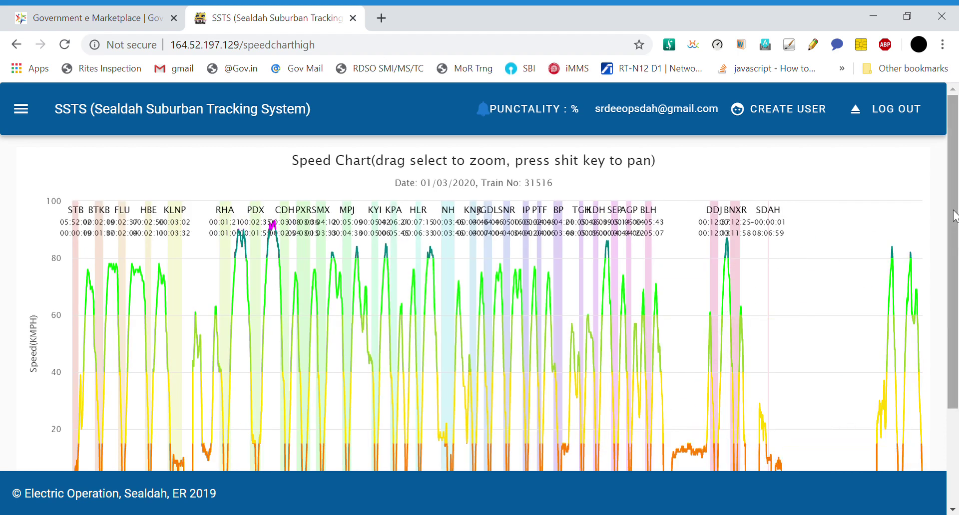
drag(957, 219, 957, 245)
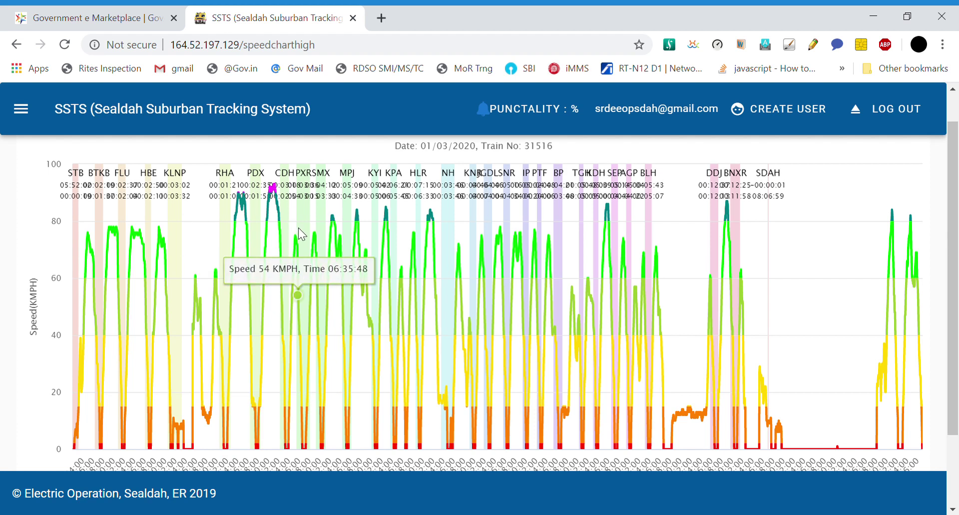
drag(256, 225, 325, 261)
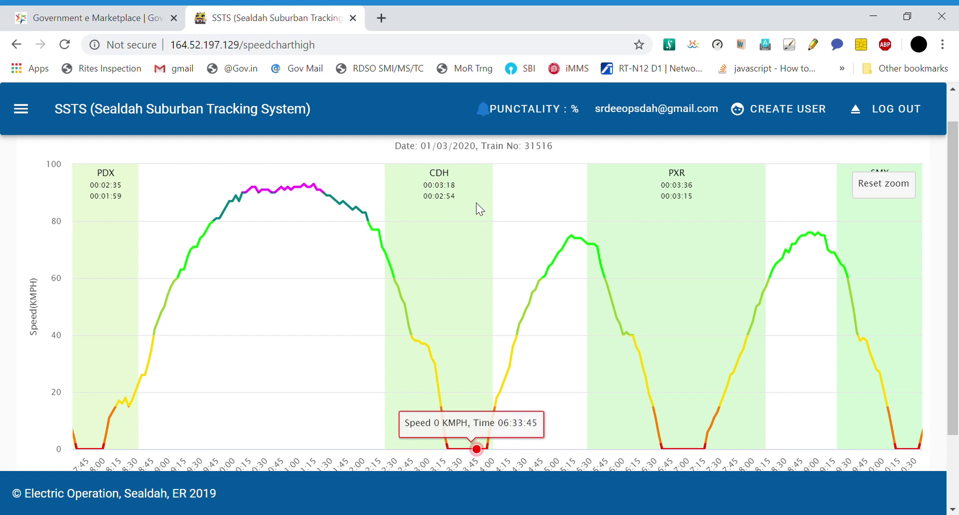
click(877, 185)
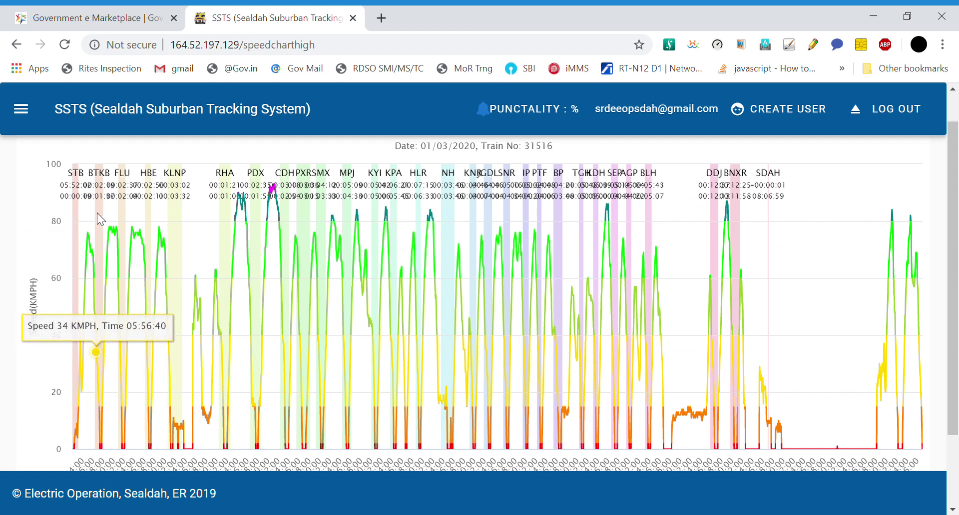
- Zoom the speed chart to the STB–BTKB section, reading 39 and 47 KMPH
drag(97, 213, 72, 255)
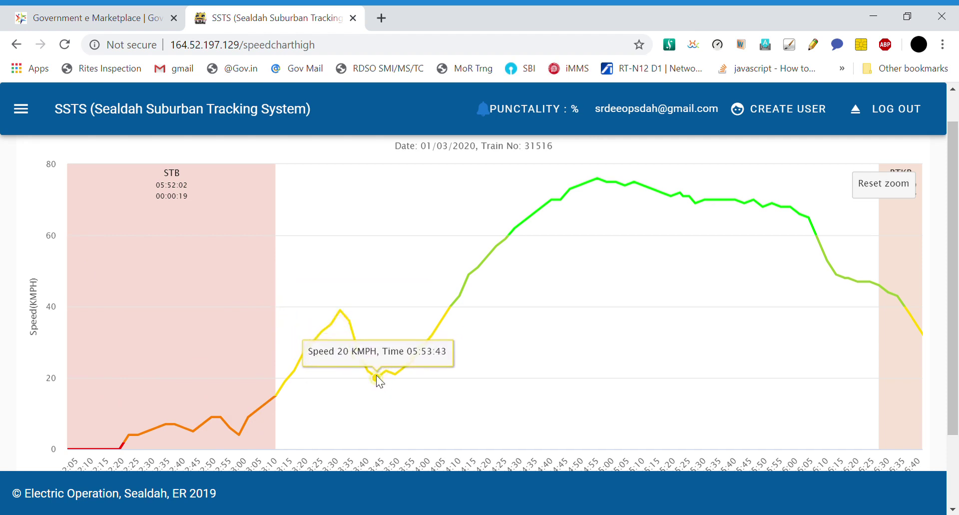
- Reset the chart zoom so every station from STB to SDAH is visible again
click(881, 188)
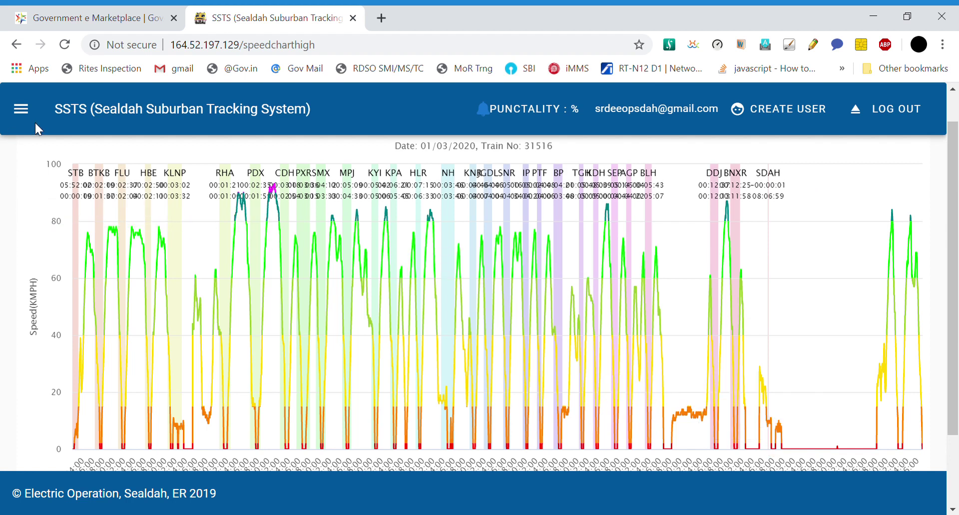
- Go back to train 31516's station-wise positions page for 01/03/2020
click(17, 47)
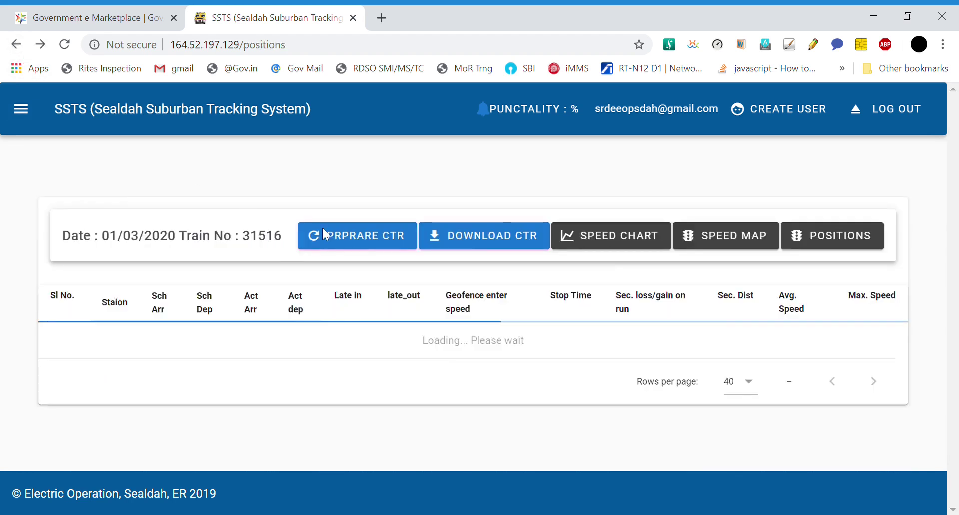